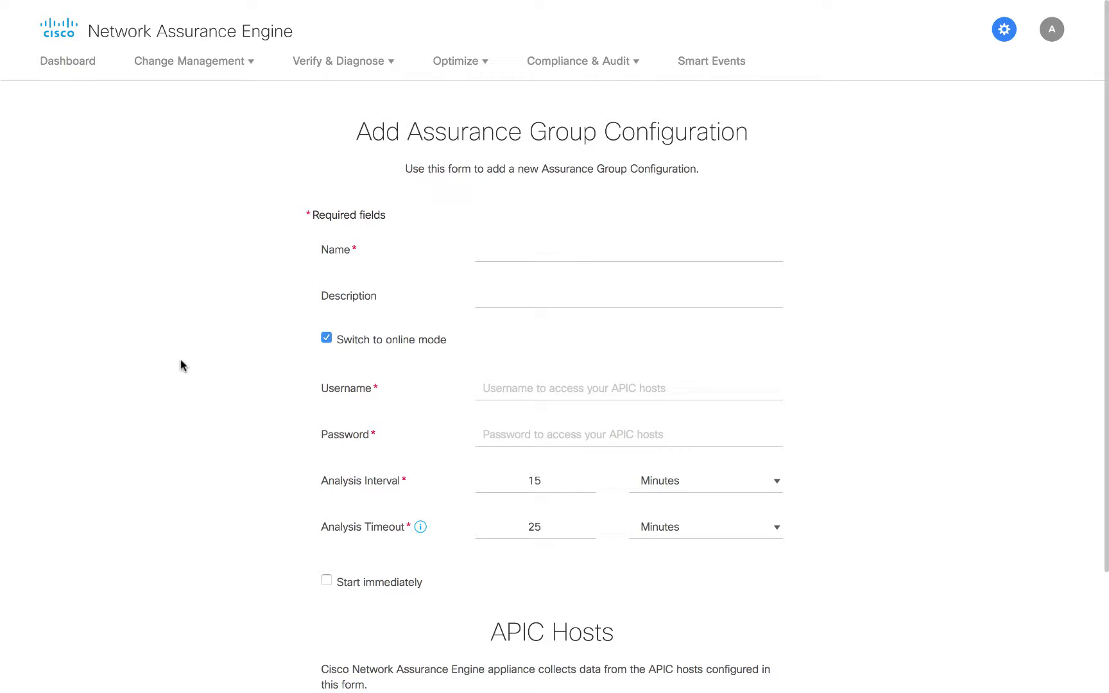
Name the group 'Offline Group' with description 'description' and disable online mode
{"action": "left_click", "coordinate": [515, 247]}
{"action": "type", "text": "Offli"}
{"action": "type", "text": "ne Go"}
{"action": "key", "text": "BackSpace"}
{"action": "type", "text": "roup"}
{"action": "left_click", "coordinate": [510, 298]}
{"action": "type", "text": "descripto"}
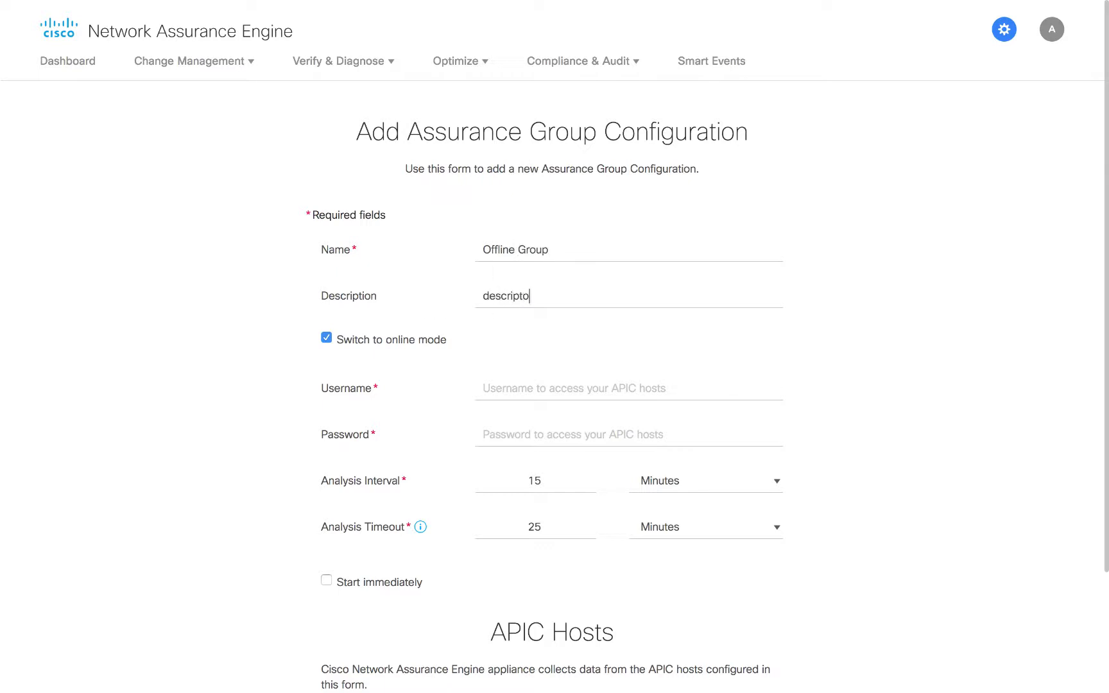
{"action": "type", "text": "in"}
{"action": "key", "text": "BackSpace"}
{"action": "key", "text": "BackSpace"}
{"action": "key", "text": "BackSpace"}
{"action": "type", "text": "ion"}
{"action": "left_click", "coordinate": [326, 339]}
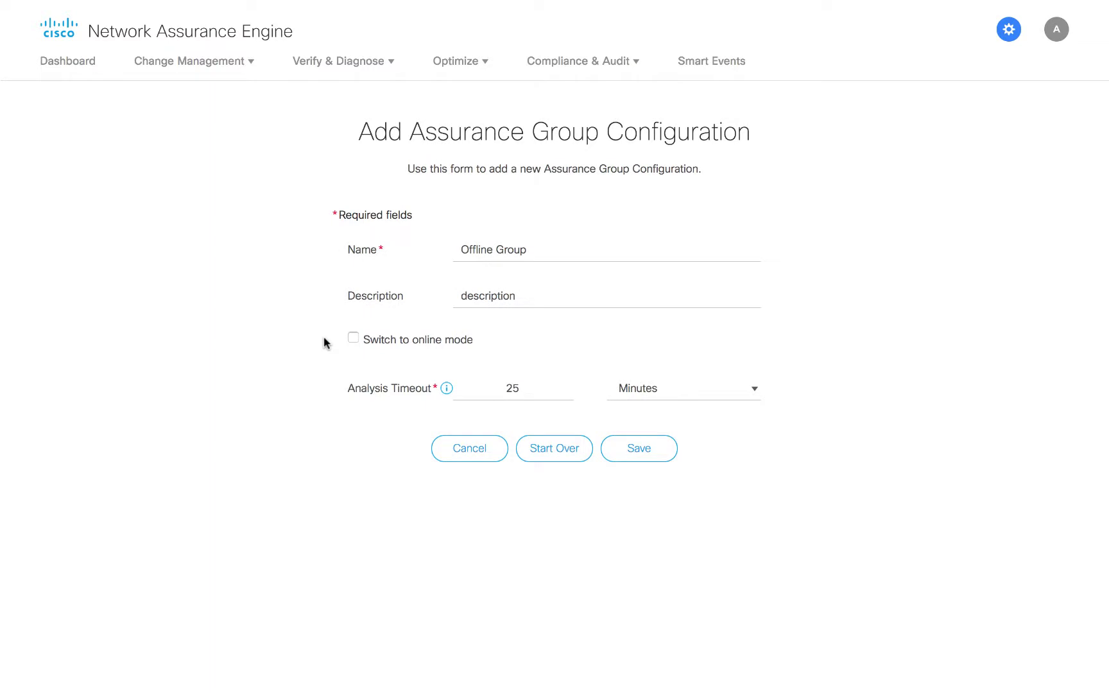
Save Offline Group, then go to Offline File Management from the gear menu
{"action": "left_click", "coordinate": [635, 452]}
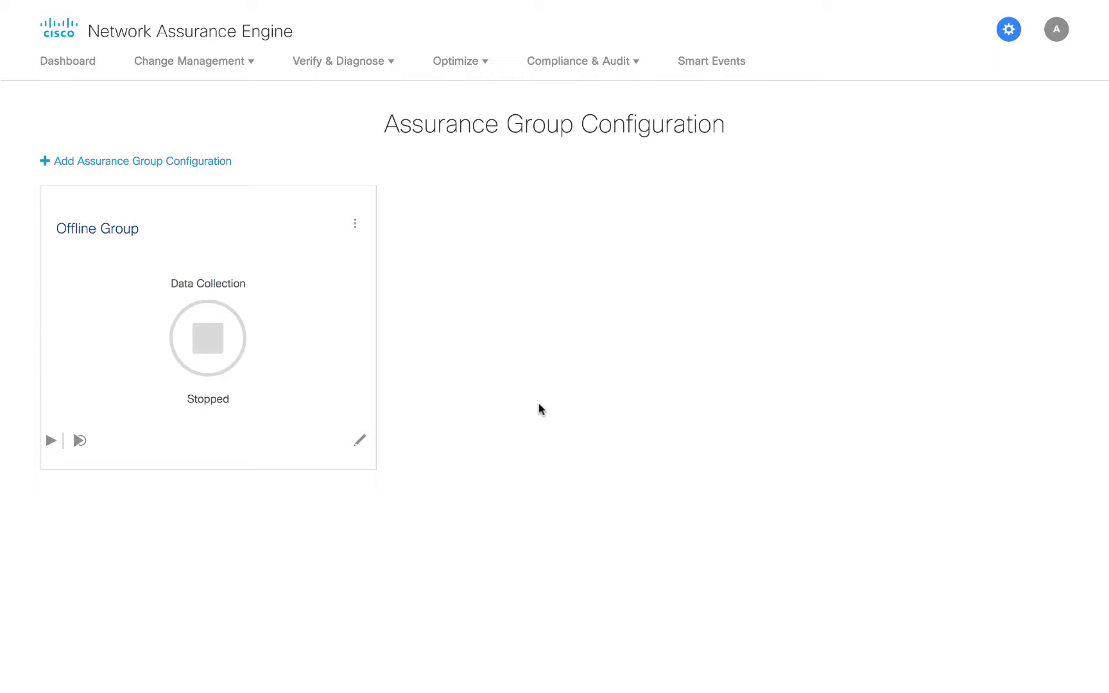
{"action": "left_click", "coordinate": [1008, 35]}
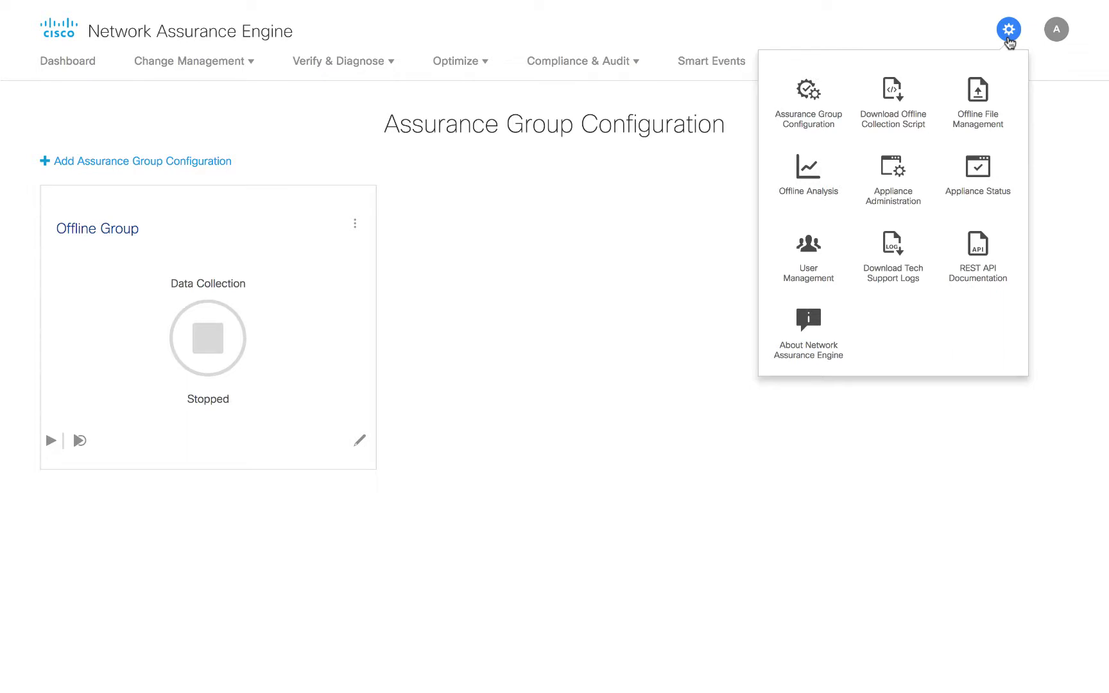
{"action": "left_click", "coordinate": [985, 125]}
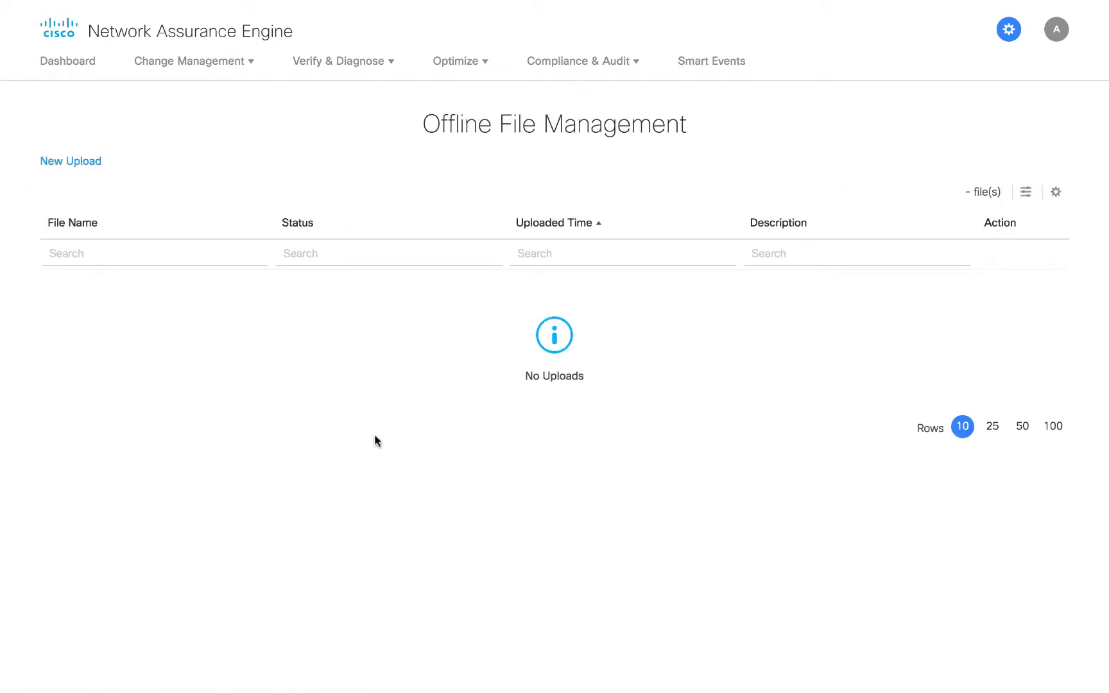
Upload ChangeMgmt.tar.gz as a new offline file described as 'ChangeMgmt'
{"action": "left_click", "coordinate": [91, 165]}
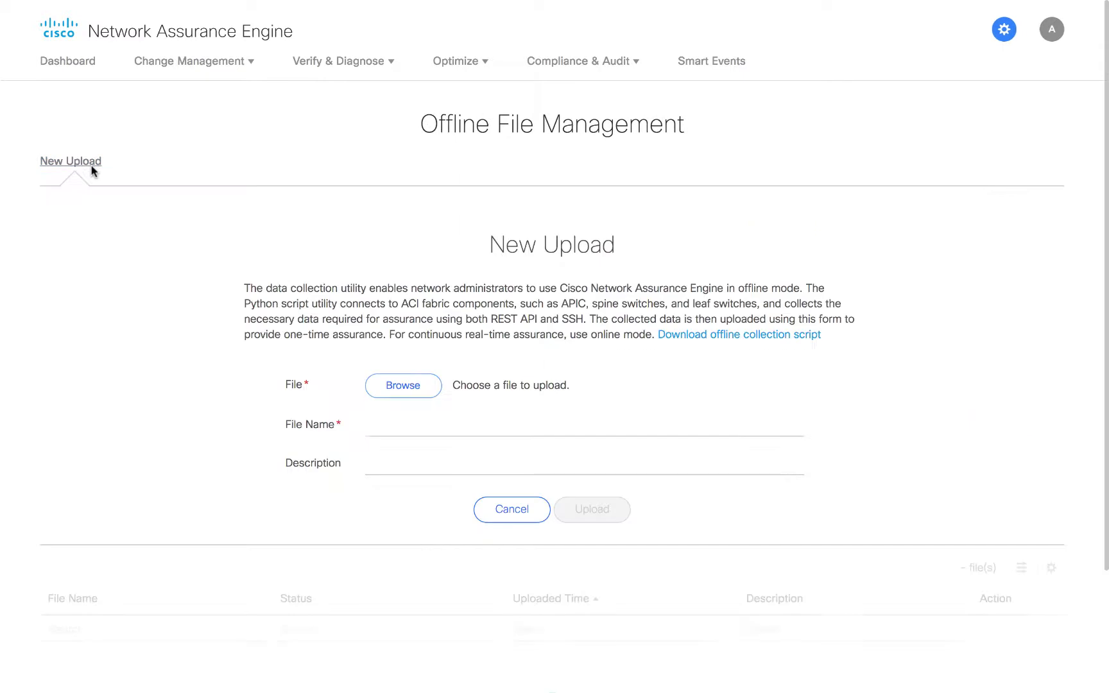
{"action": "left_click", "coordinate": [410, 390]}
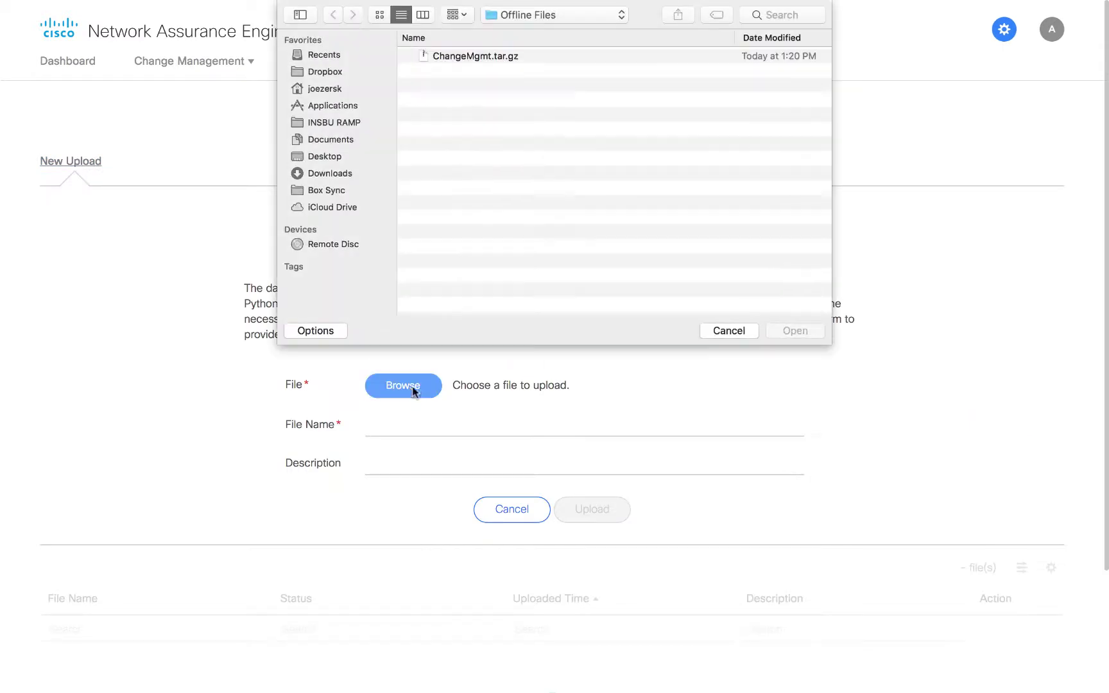
{"action": "left_click", "coordinate": [477, 59]}
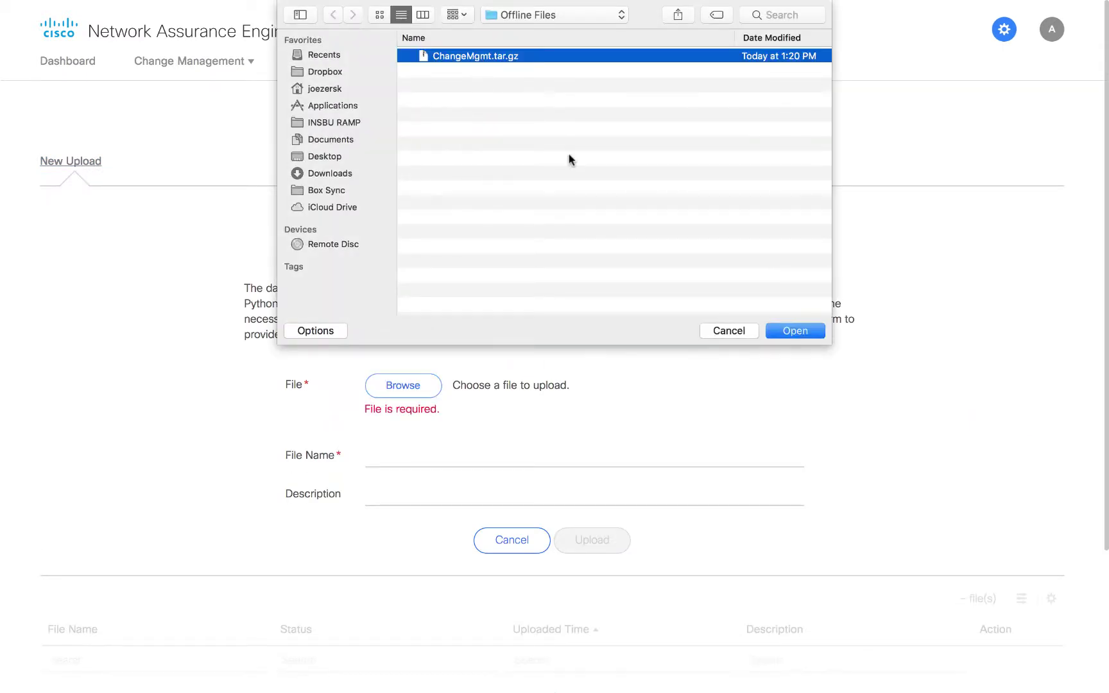
{"action": "left_click", "coordinate": [793, 331]}
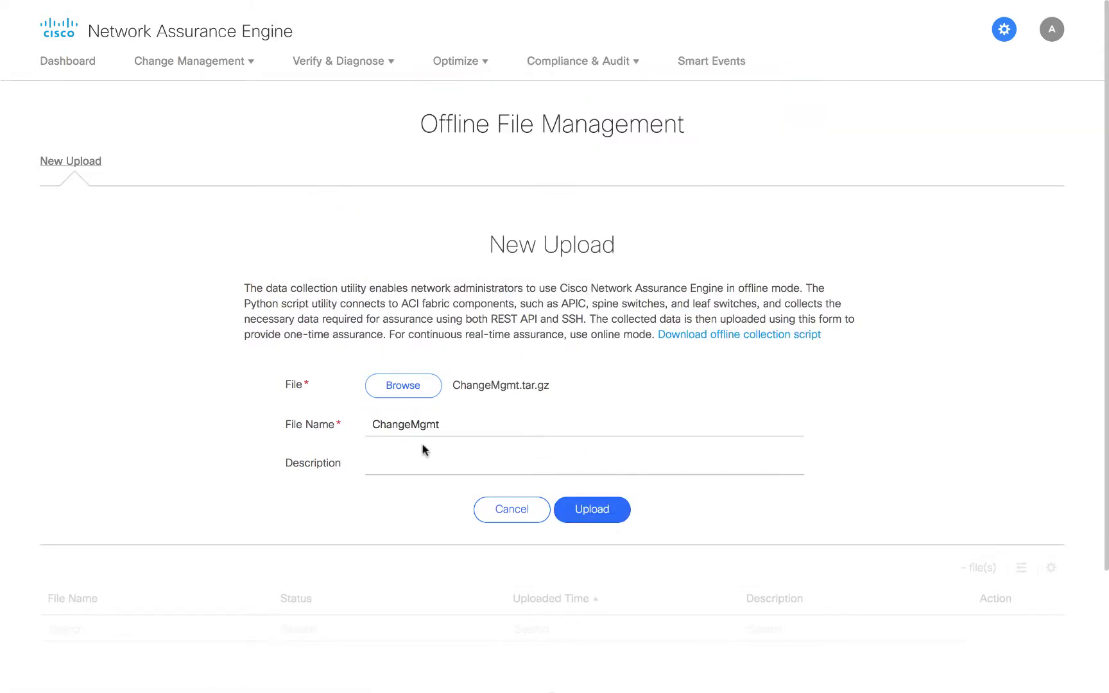
{"action": "left_click", "coordinate": [413, 458]}
{"action": "type", "text": "Chang"}
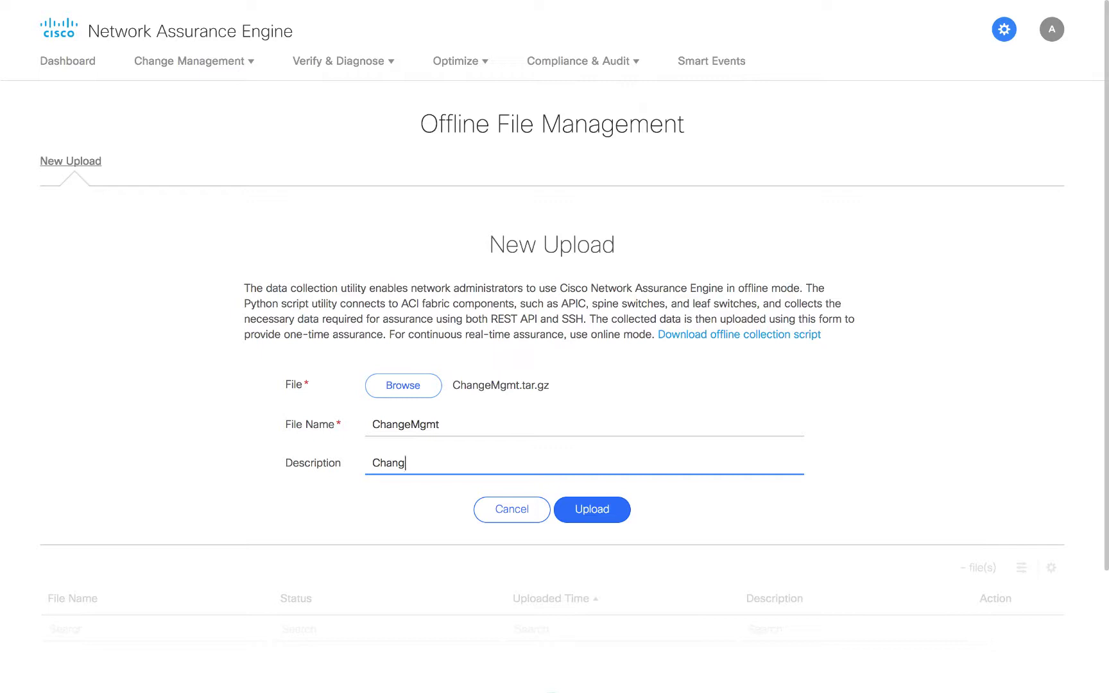
{"action": "type", "text": "eMgmt"}
{"action": "left_click", "coordinate": [606, 515]}
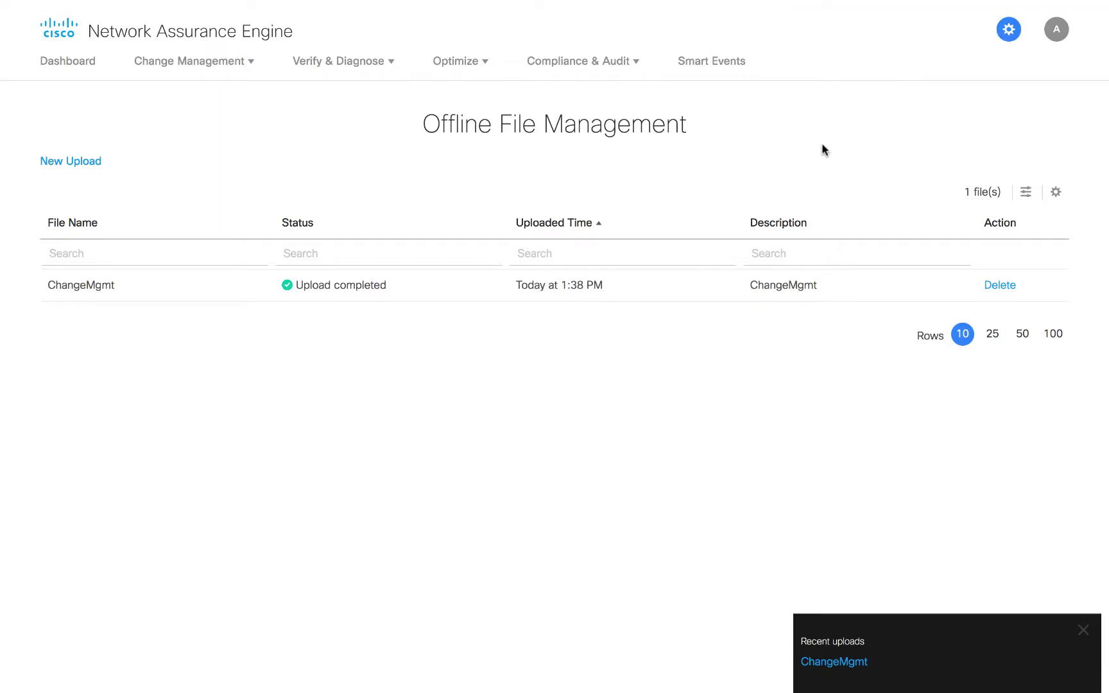
Go to the Offline Analysis page and begin a new offline analysis
{"action": "left_click", "coordinate": [1005, 36]}
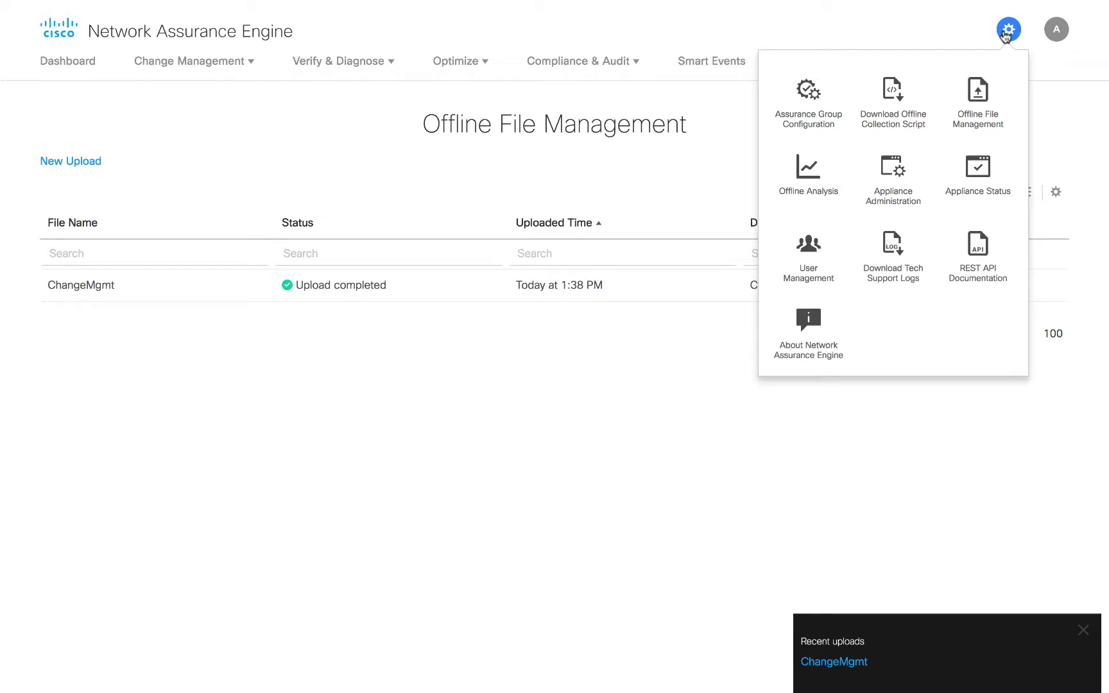
{"action": "left_click", "coordinate": [809, 192]}
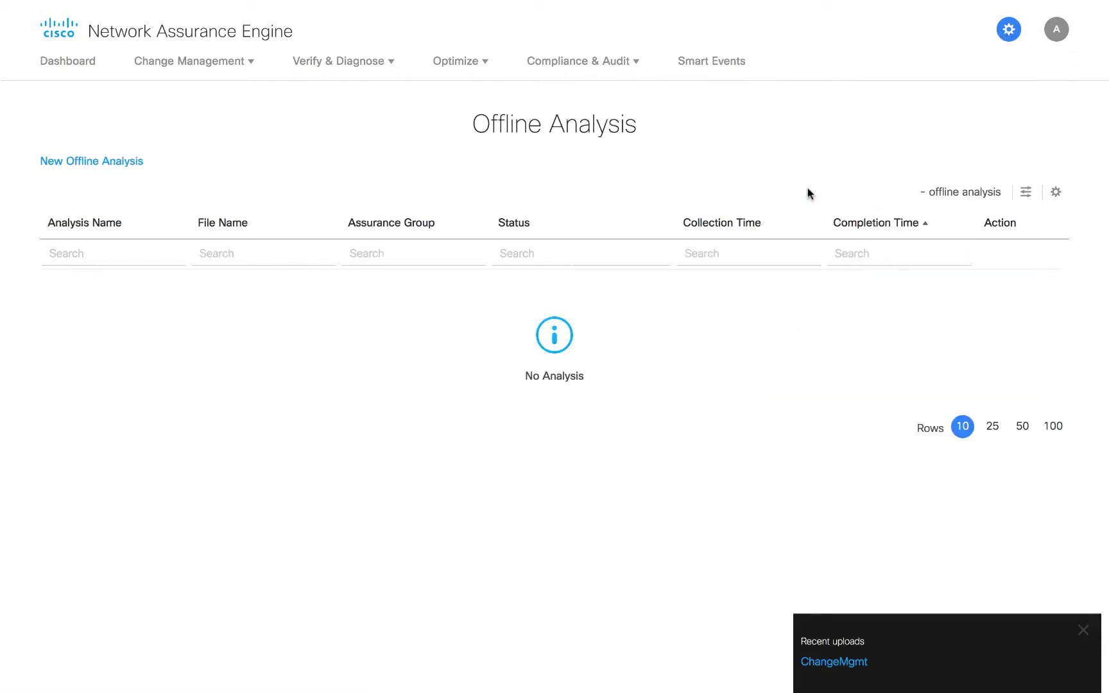
{"action": "left_click", "coordinate": [119, 162]}
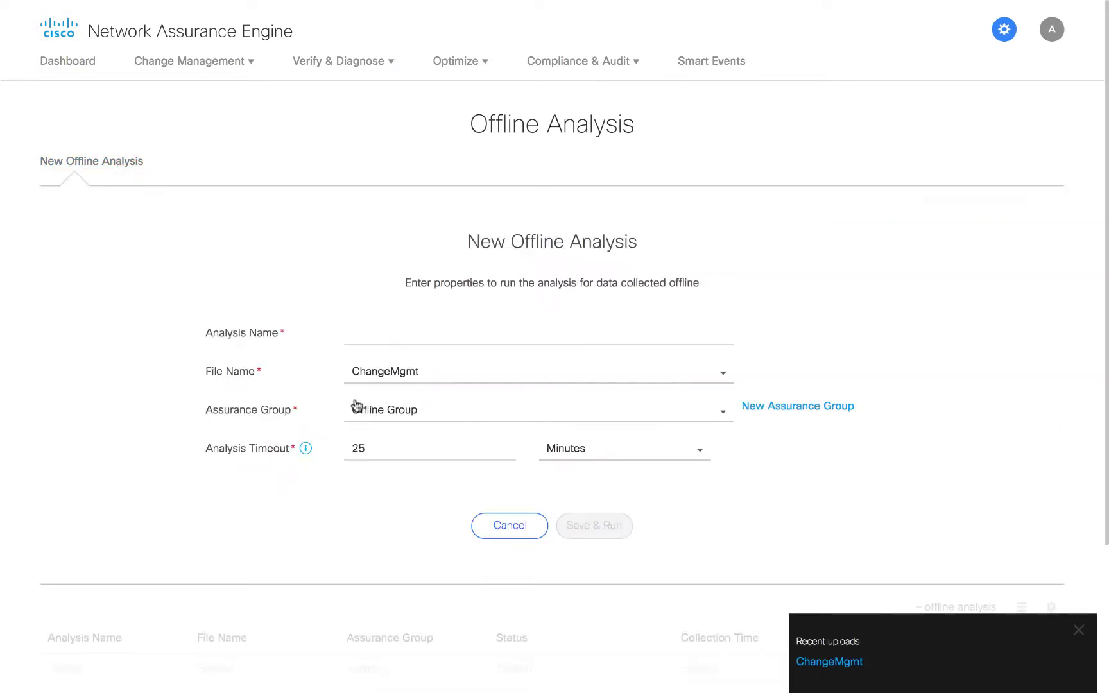
Name the analysis 'OffLine', select ChangeMgmt and Offline Group, and run it
{"action": "left_click", "coordinate": [399, 333]}
{"action": "type", "text": "Off"}
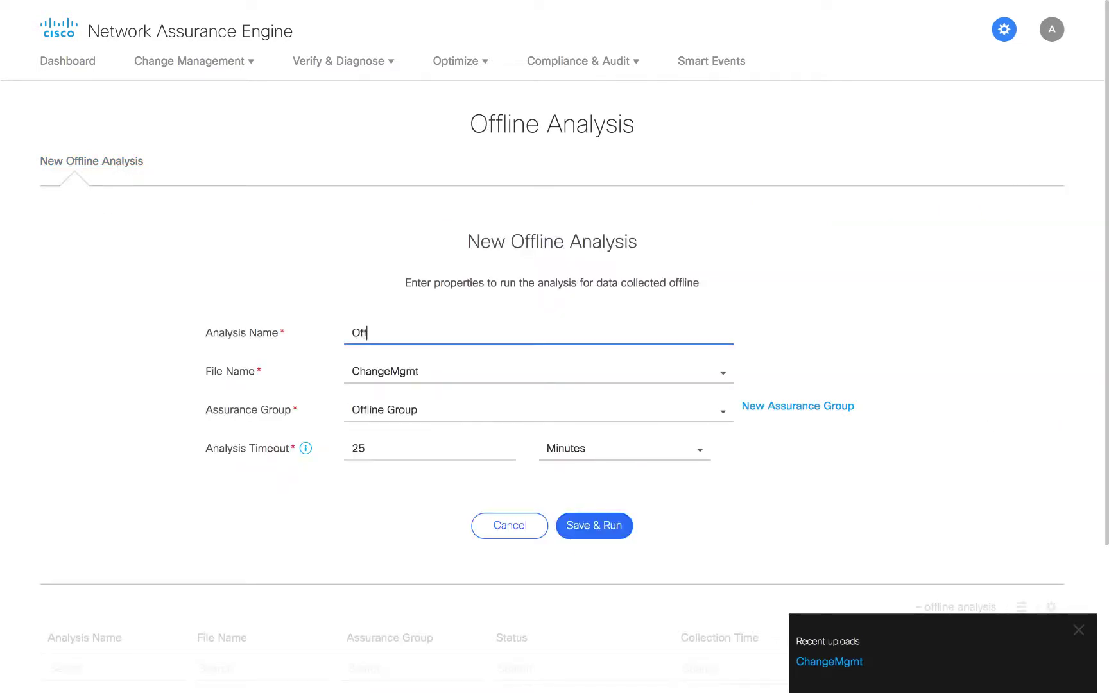
{"action": "type", "text": "Line"}
{"action": "left_click", "coordinate": [419, 381]}
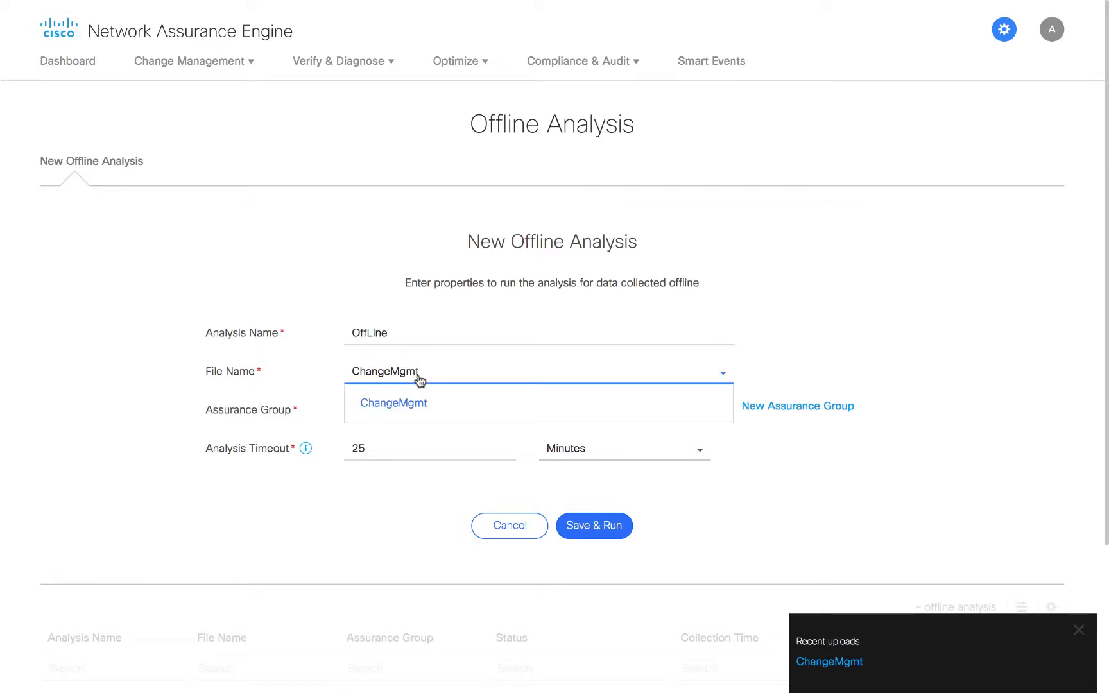
{"action": "left_click", "coordinate": [459, 404]}
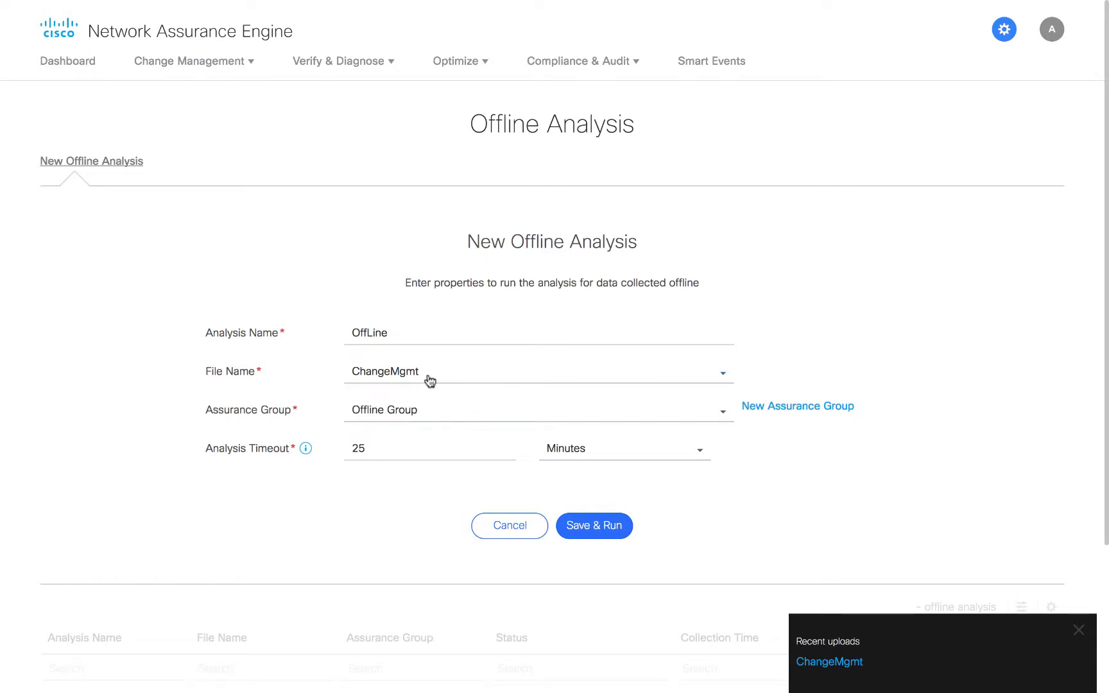
{"action": "left_click", "coordinate": [438, 416]}
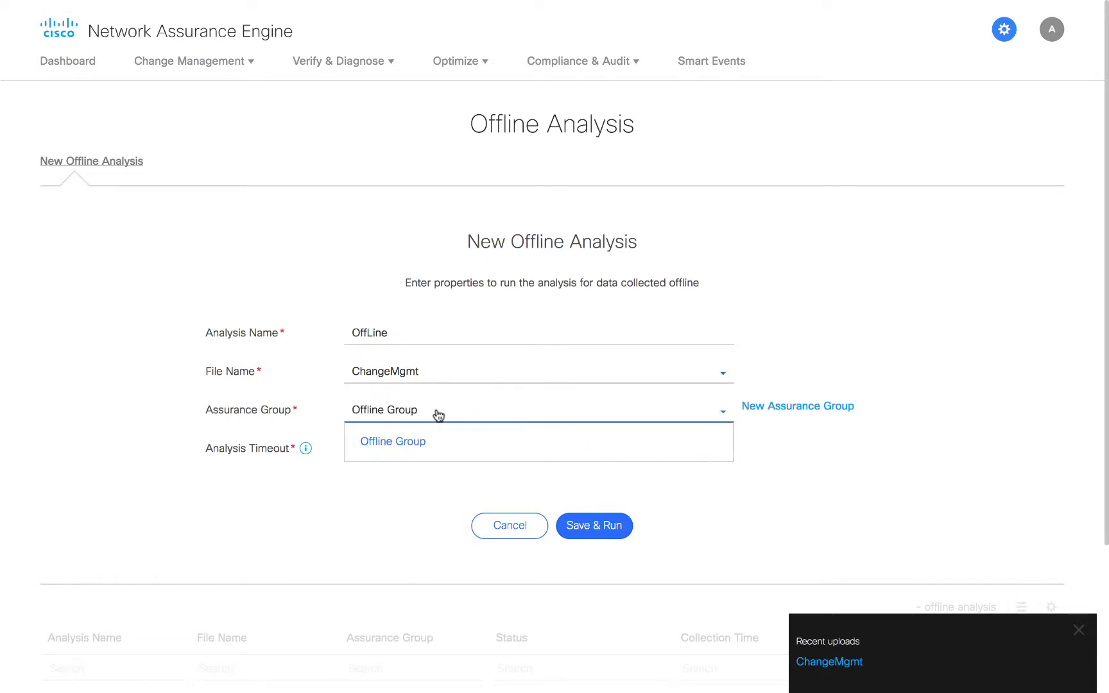
{"action": "left_click", "coordinate": [418, 443]}
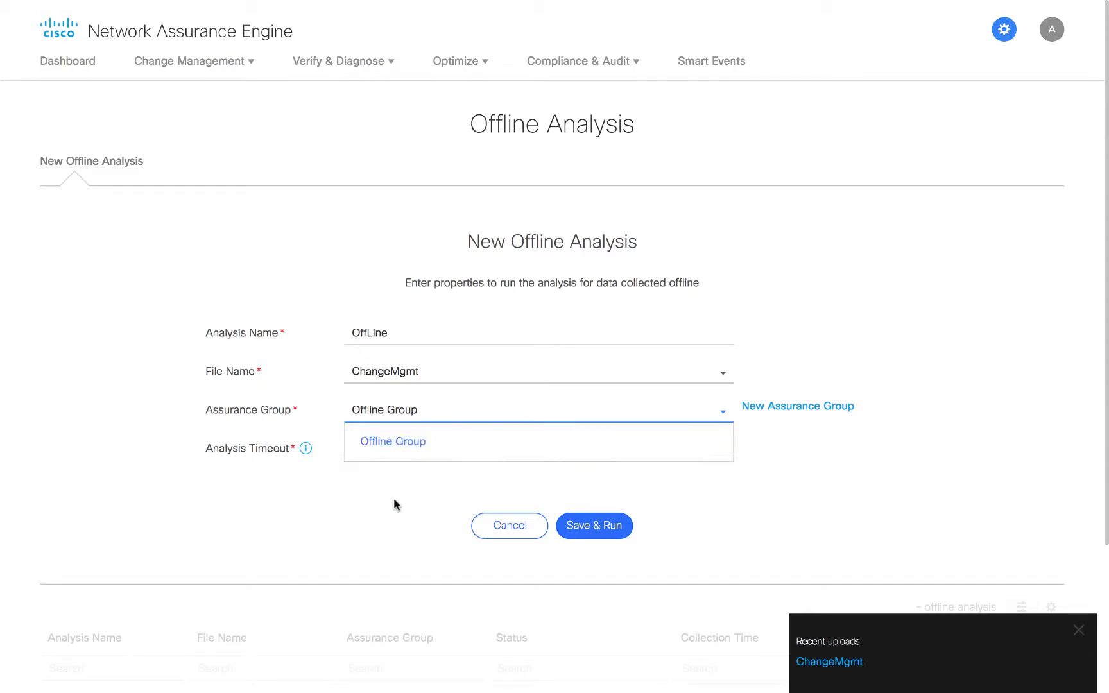
{"action": "left_click", "coordinate": [609, 526]}
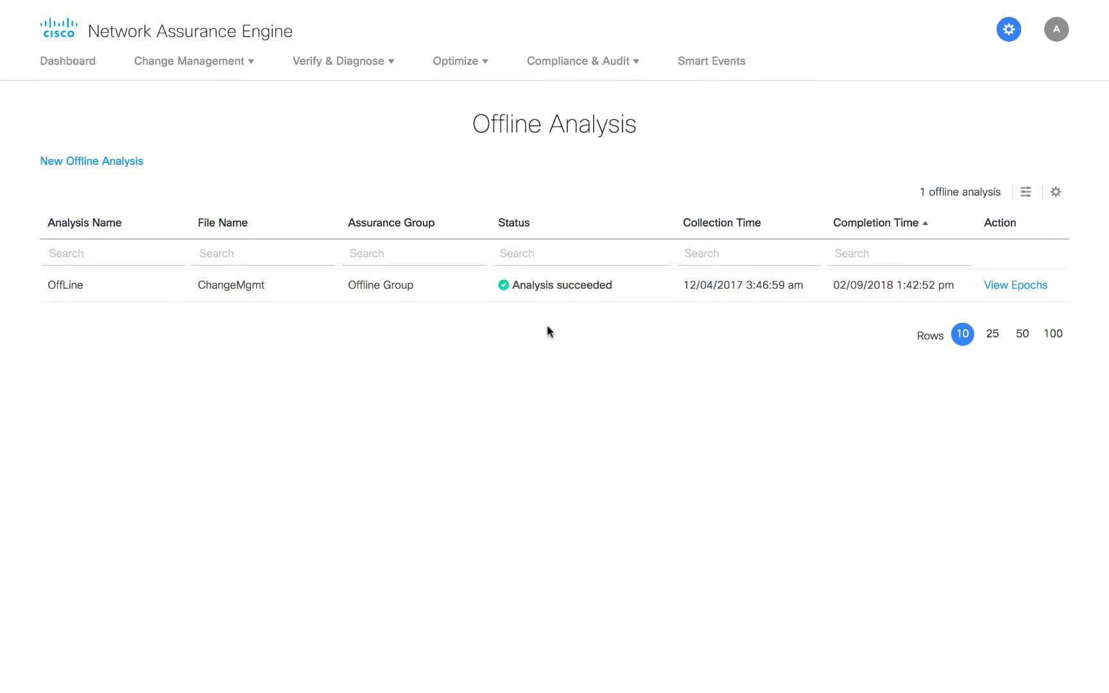
View the OffLine analysis epochs to load the Offline Group dashboard
{"action": "left_click", "coordinate": [1010, 287]}
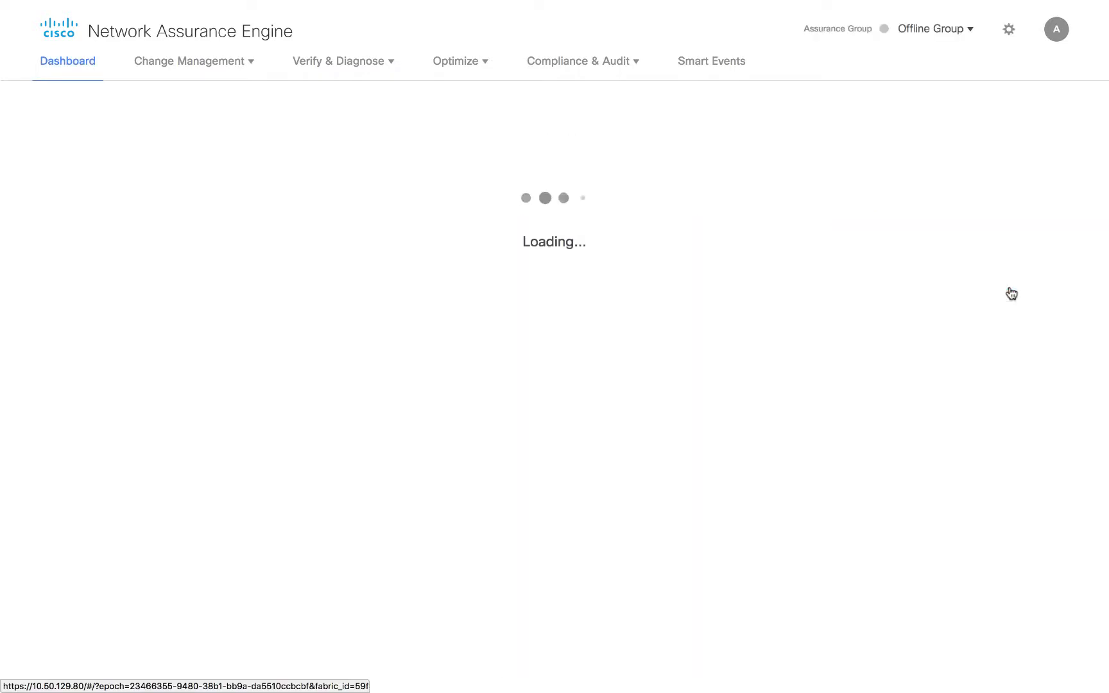